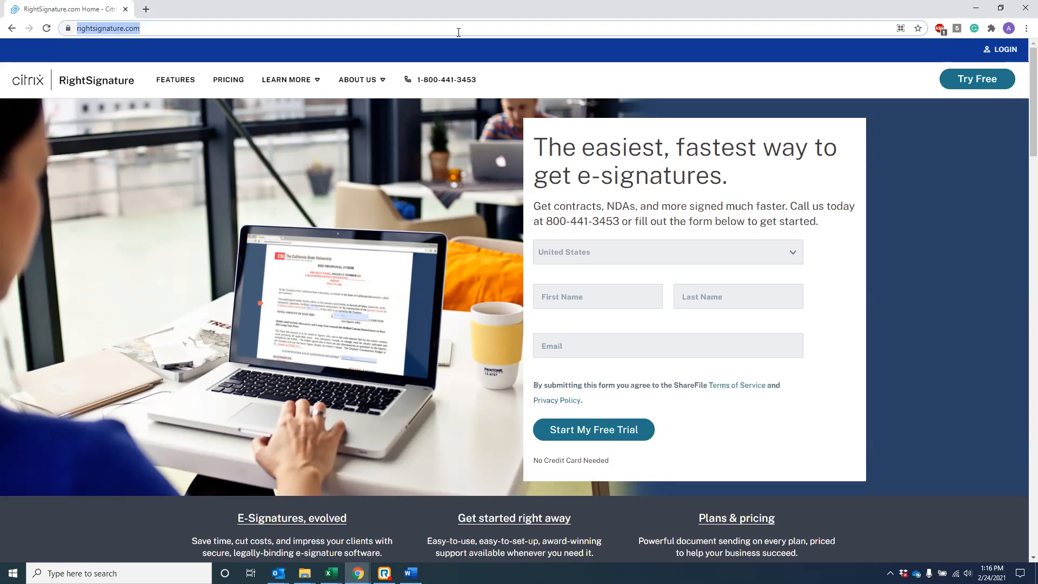
Step: Sign in to RightSignature with the prefilled account name and the saved email and password
click(998, 53)
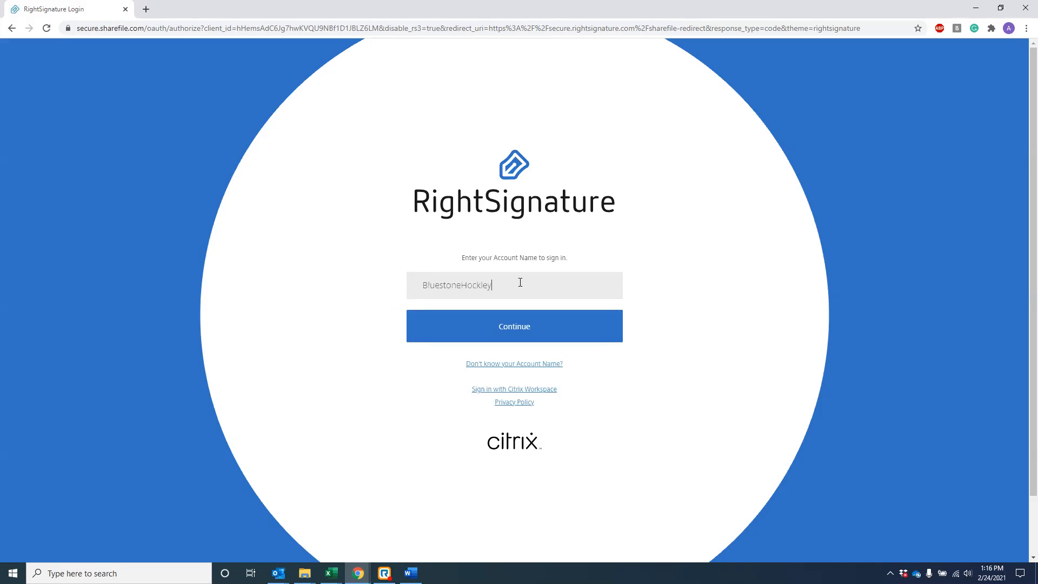
double_click(419, 280)
click(707, 342)
click(539, 334)
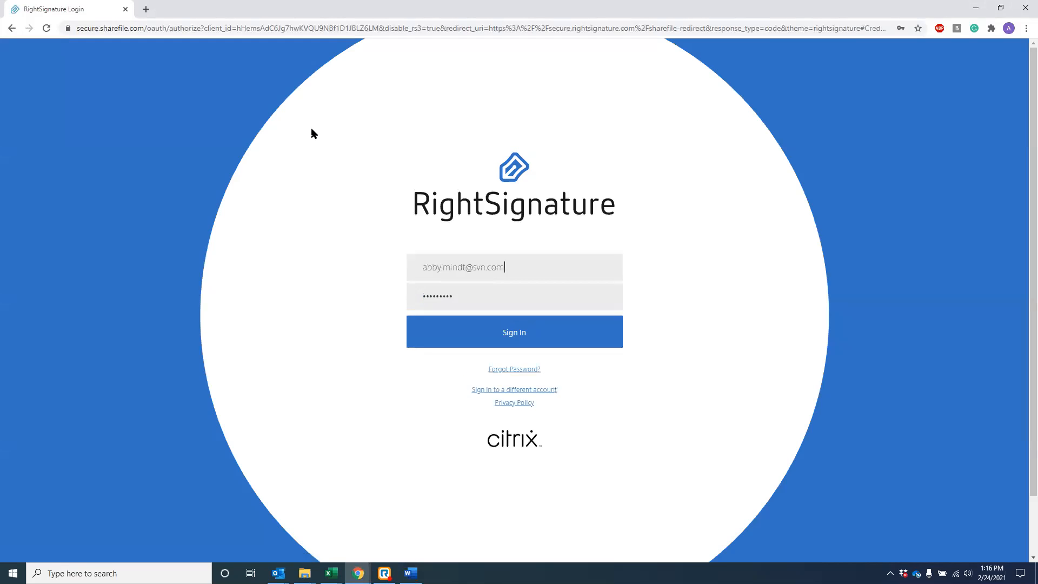
triple_click(418, 268)
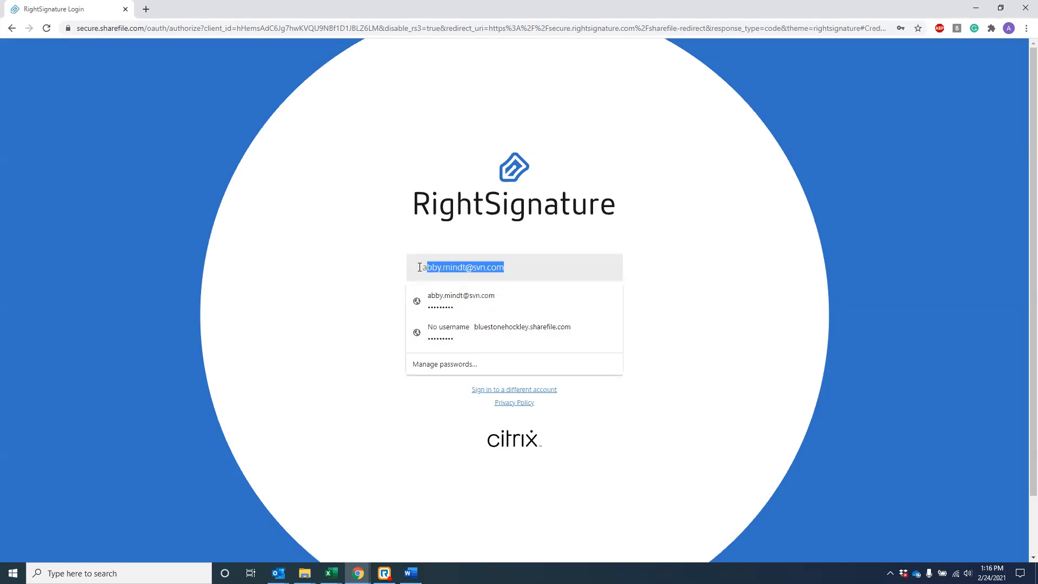
click(725, 284)
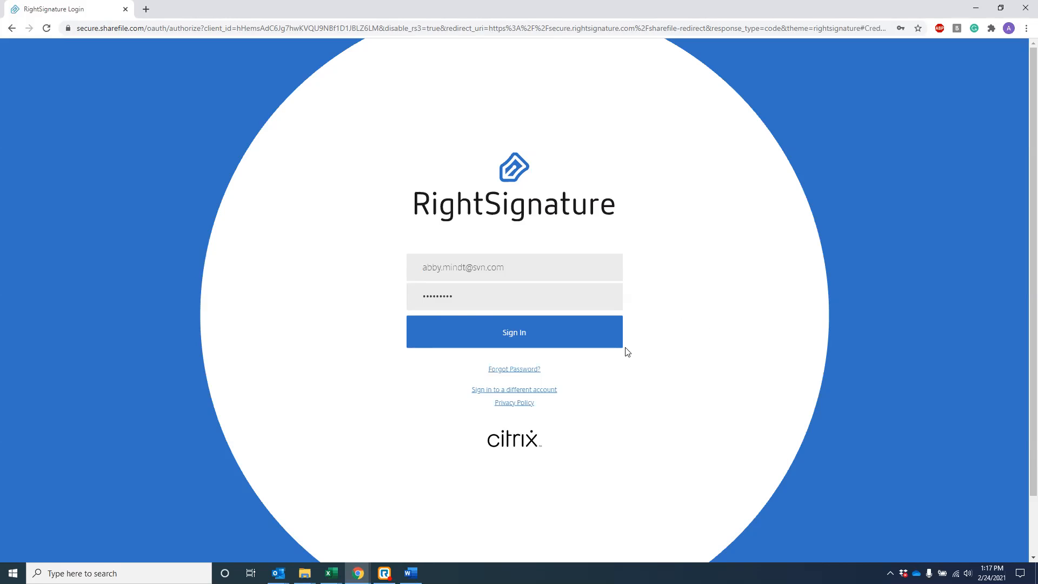
click(522, 333)
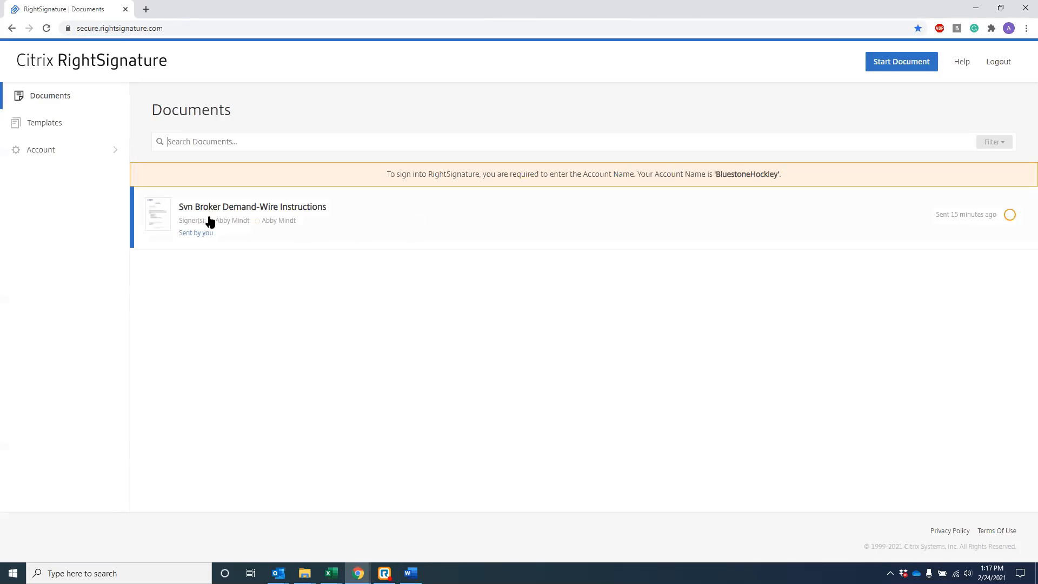
Step: Start a new document from the Documents page to show the sending options
click(899, 64)
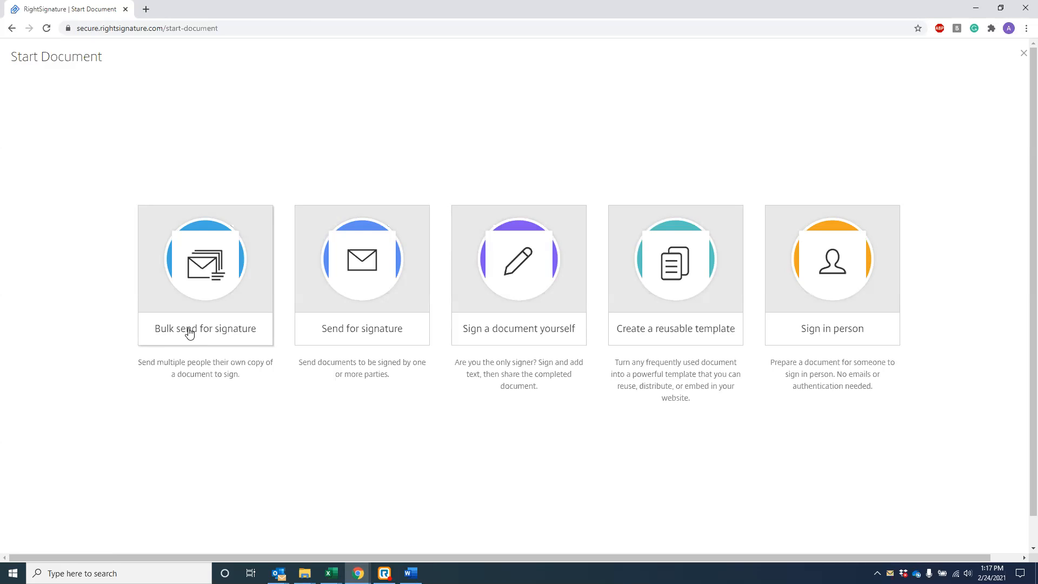
Step: Choose Send for signature and drag an Oregon Economic Outlook PDF in from File Explorer, then return
click(355, 337)
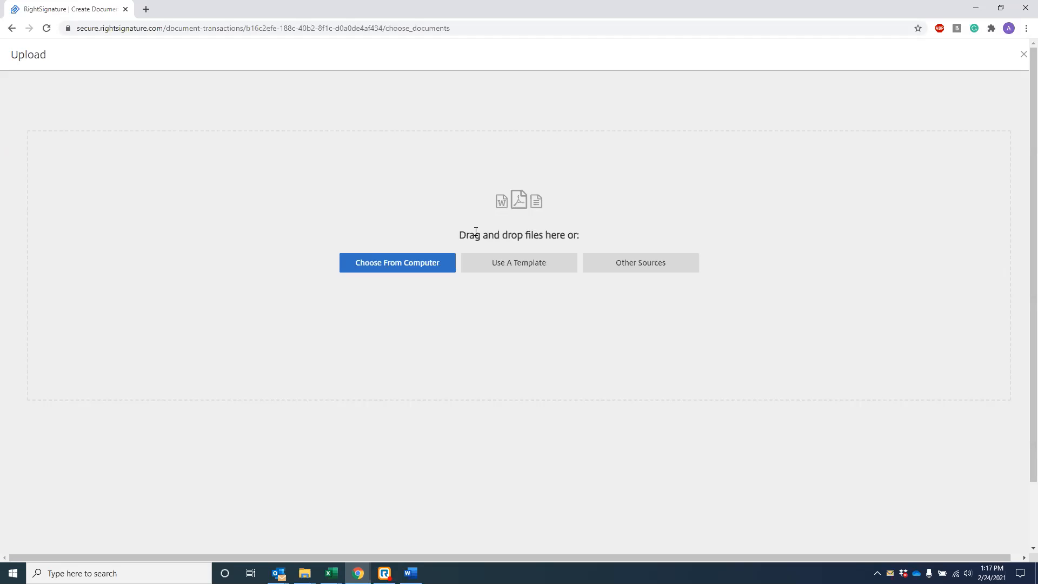
click(389, 266)
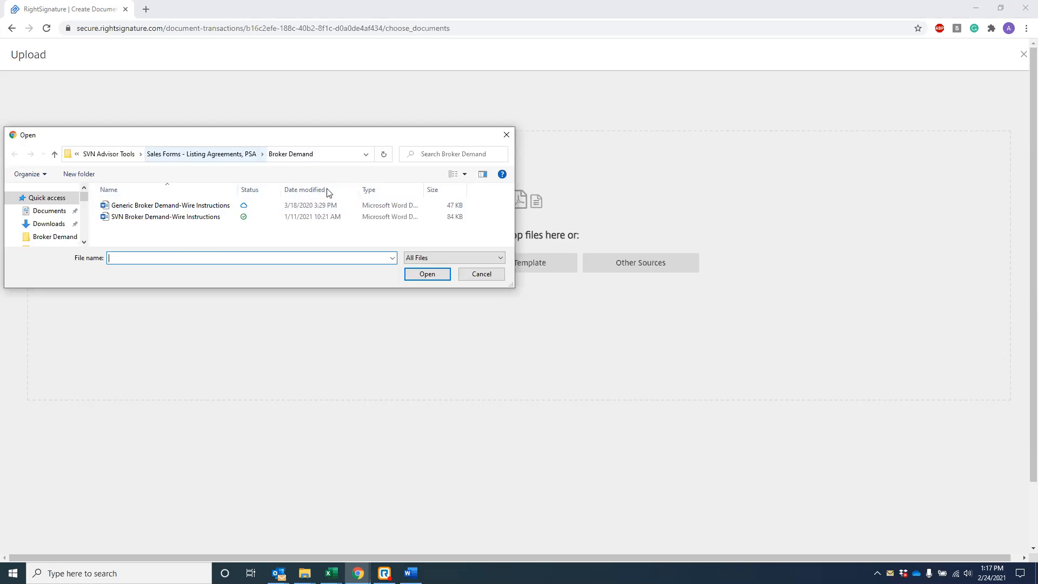
click(483, 274)
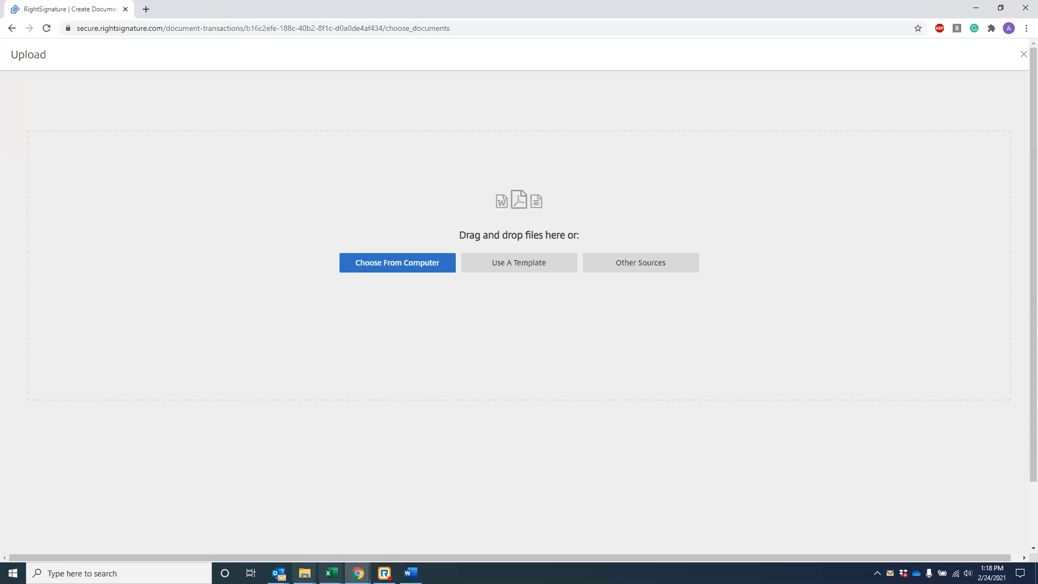
mouse_move(305, 573)
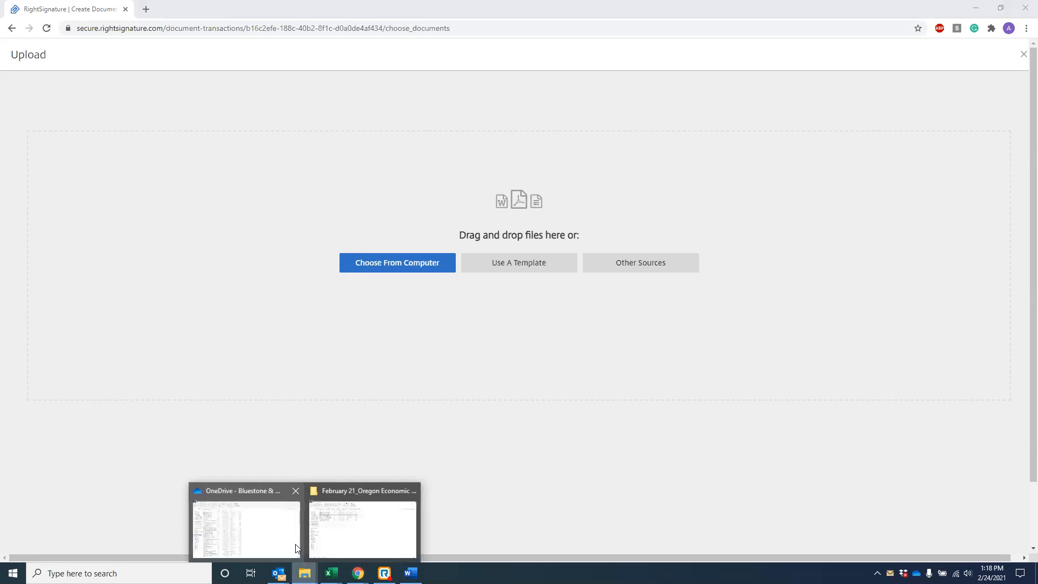
click(377, 534)
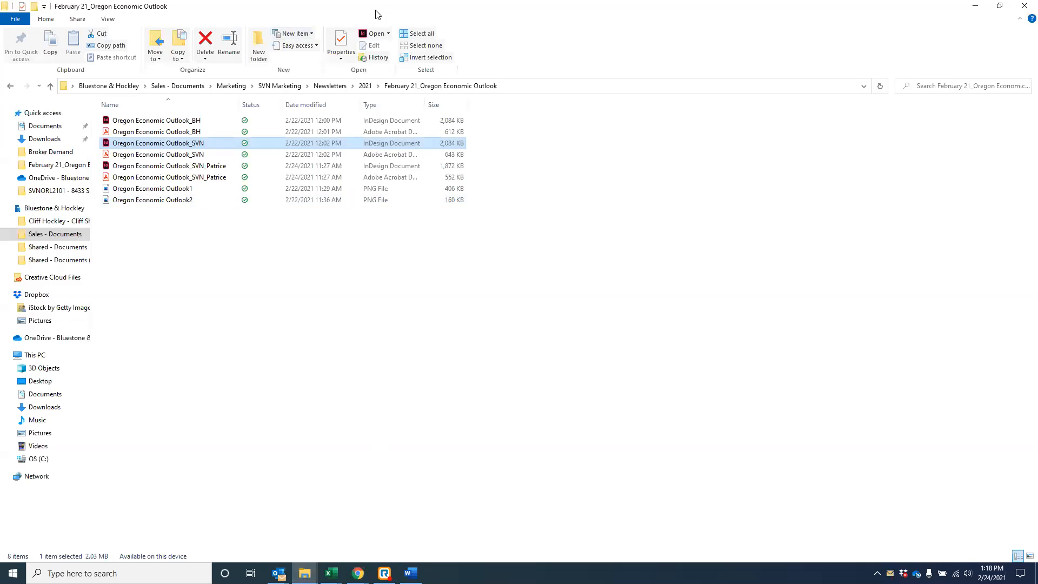
key(alt+Tab)
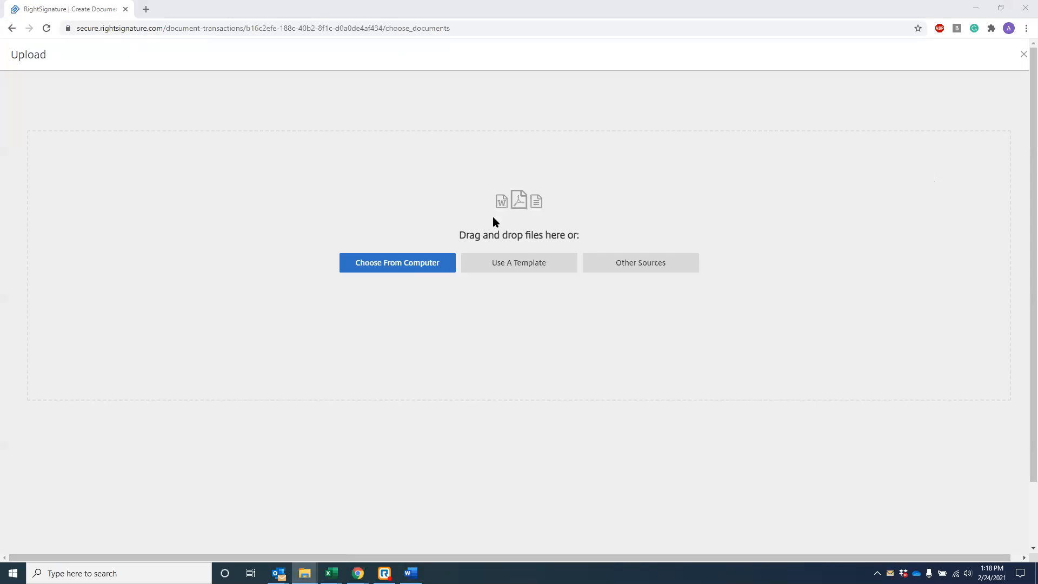
drag(472, 153, 504, 229)
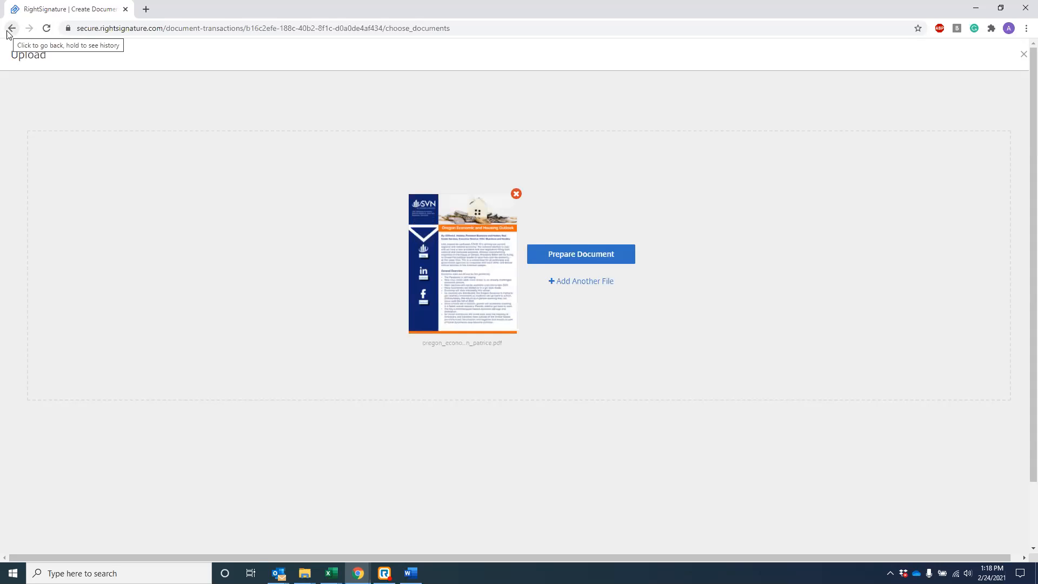
click(9, 32)
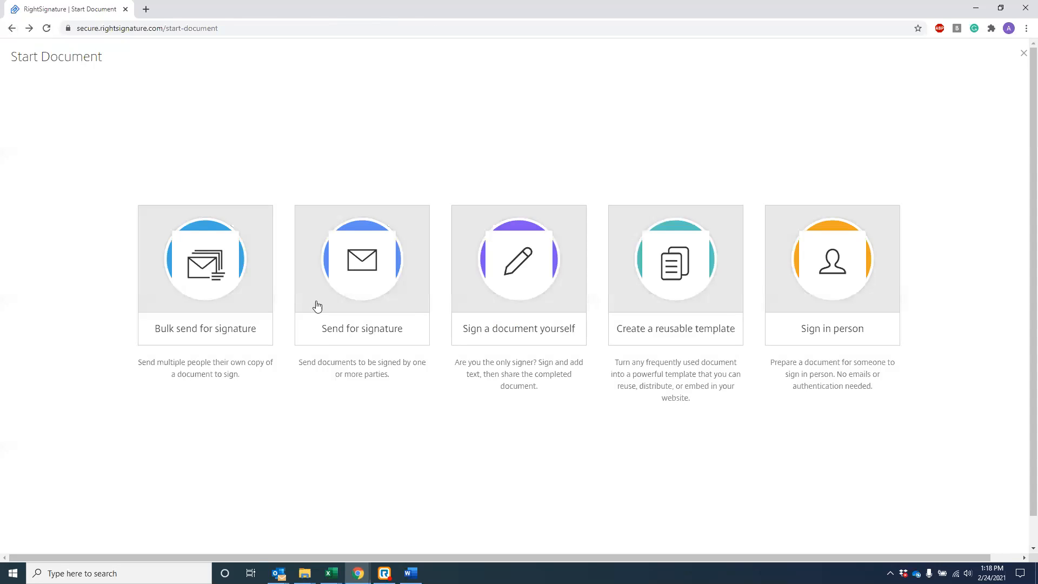
Step: Upload the SVN Broker Demand-Wire Instructions .docx for signature from the computer and proceed to preparation
click(371, 335)
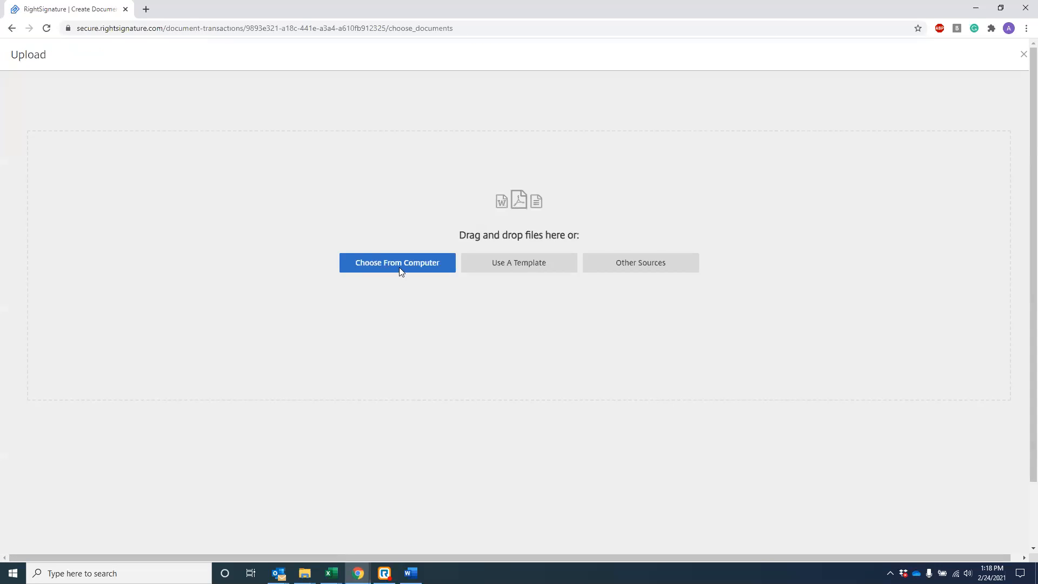
click(398, 265)
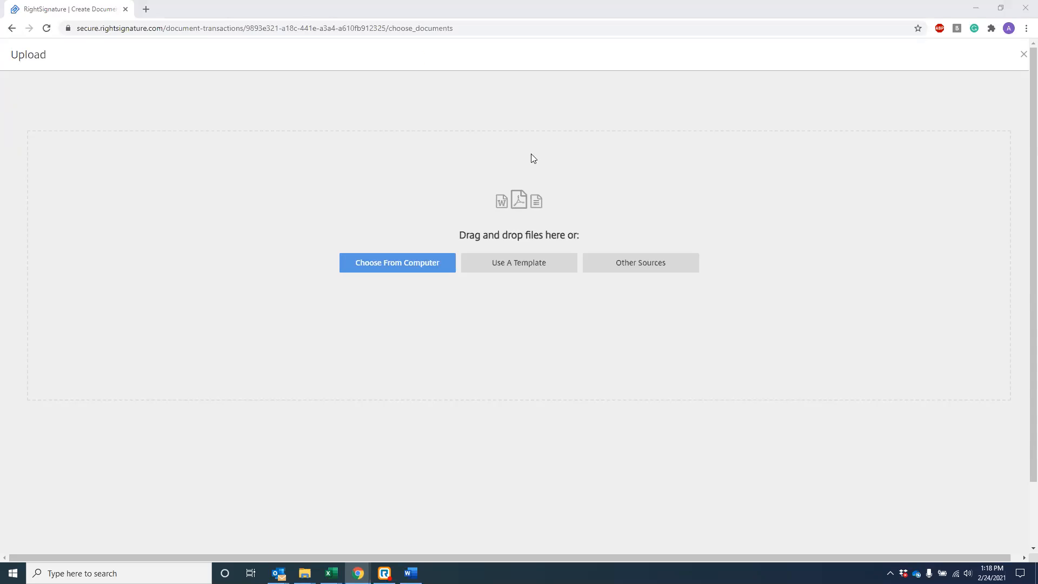
click(151, 217)
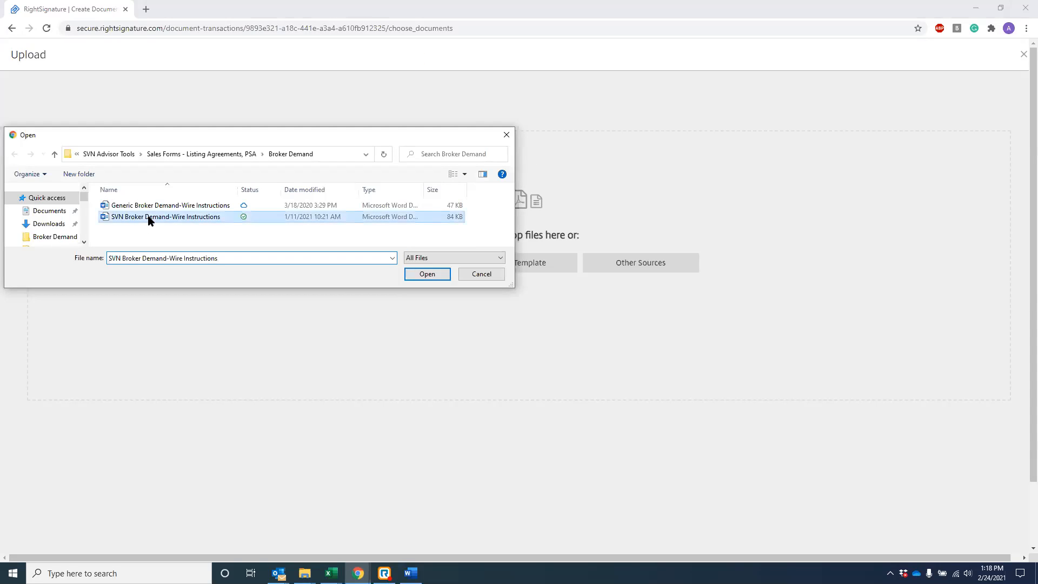
double_click(151, 217)
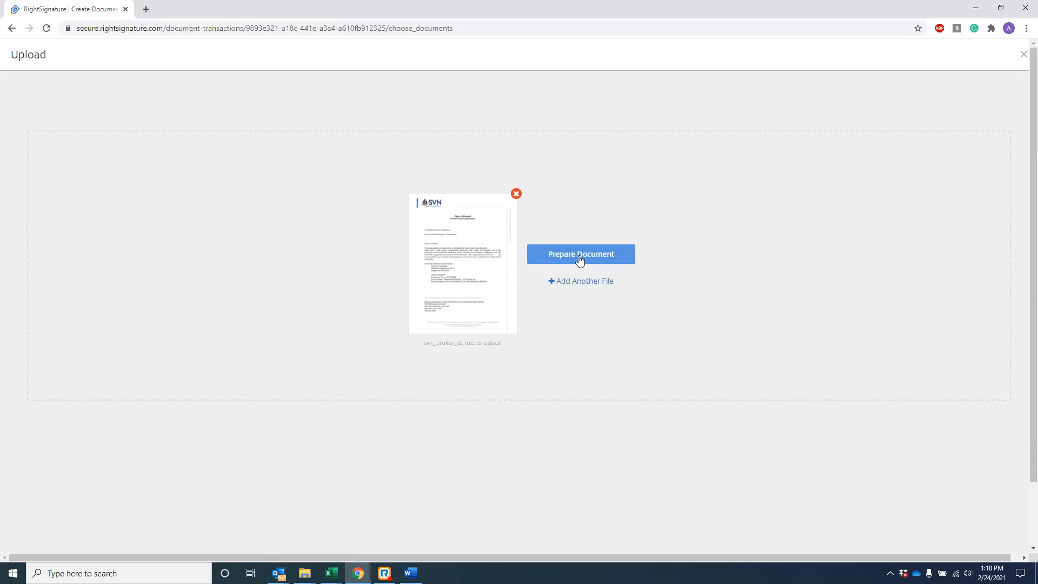
click(580, 258)
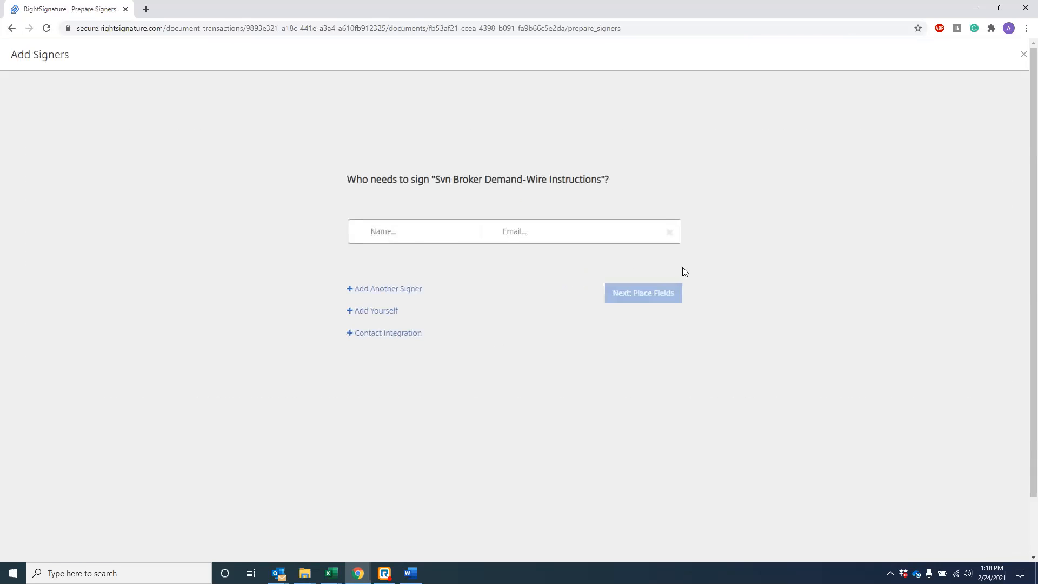
Step: Add the contact's work-email entry as first signer and personal-email entry as second signer
click(398, 231)
text(abby)
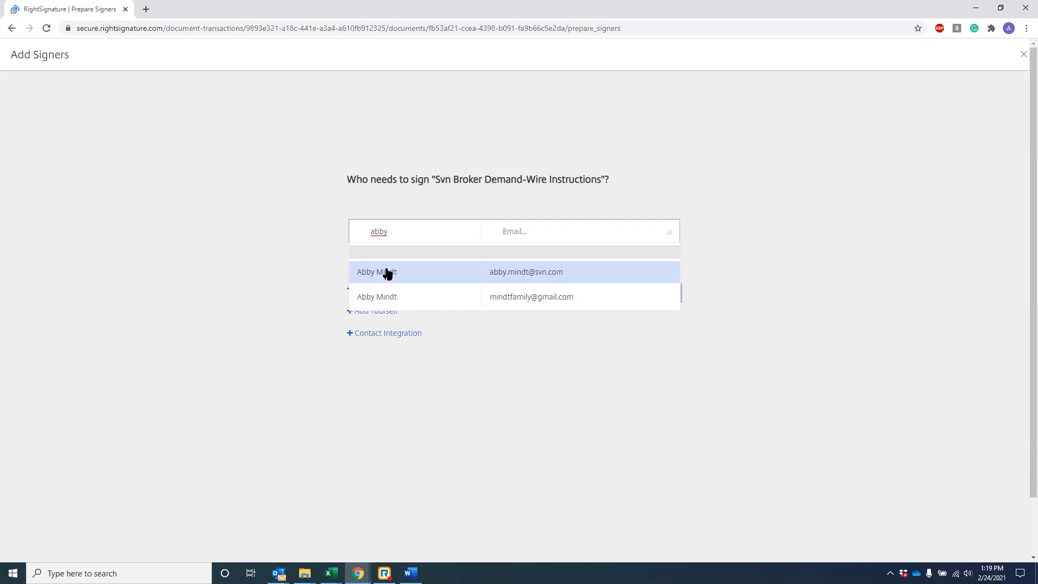
click(387, 273)
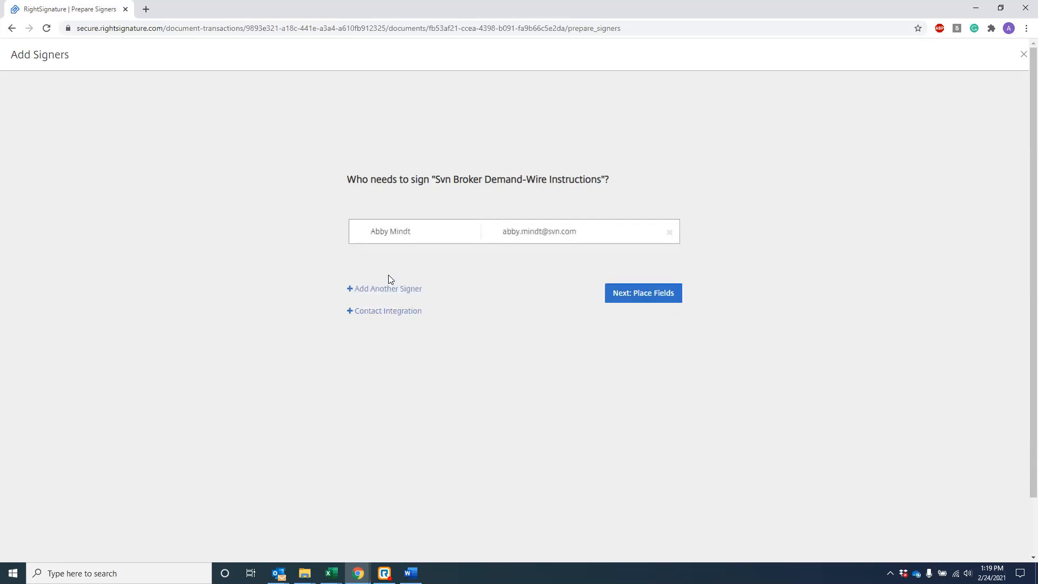
click(361, 289)
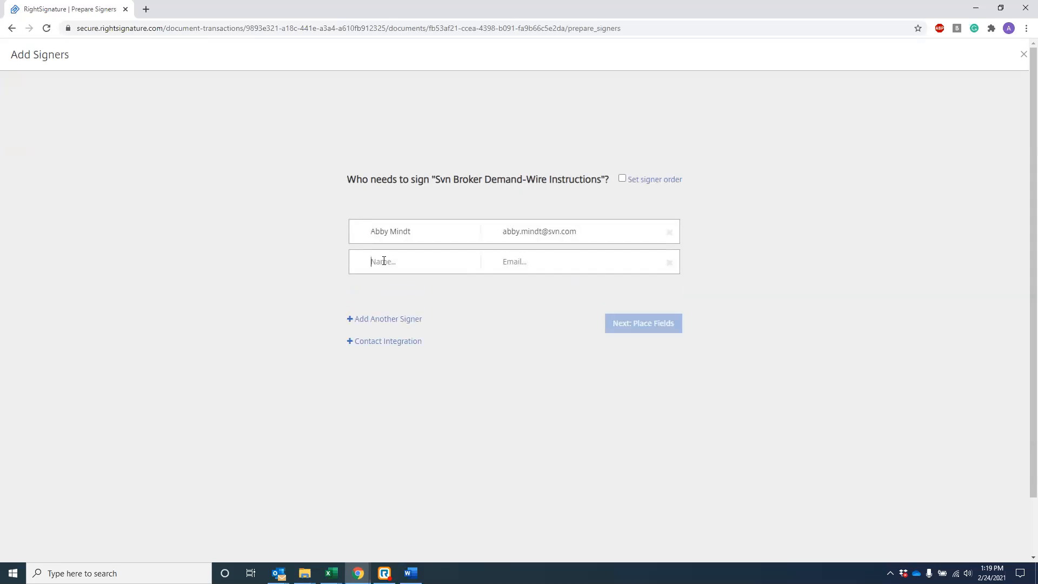
text(Abby)
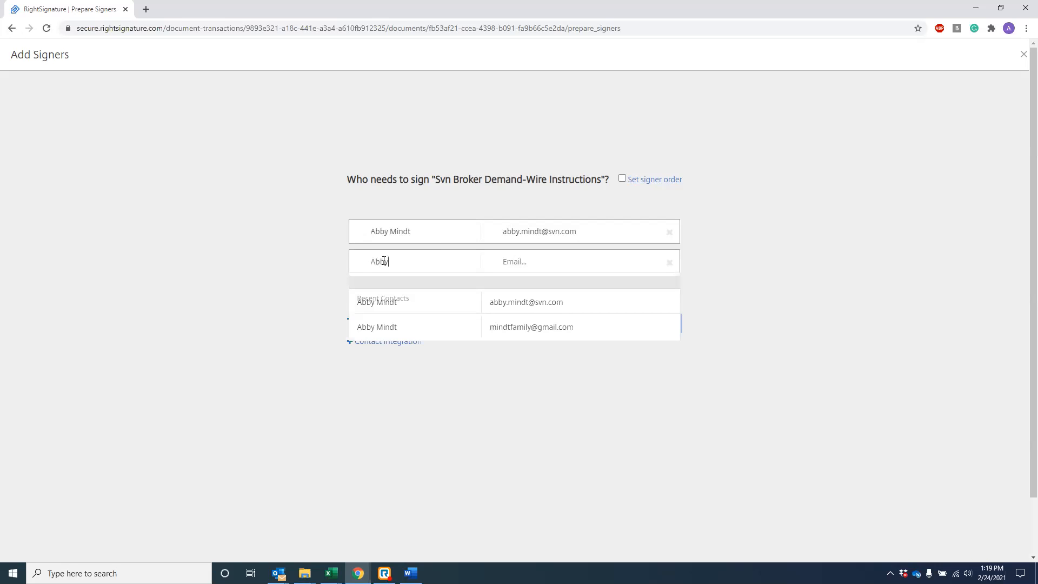
click(391, 326)
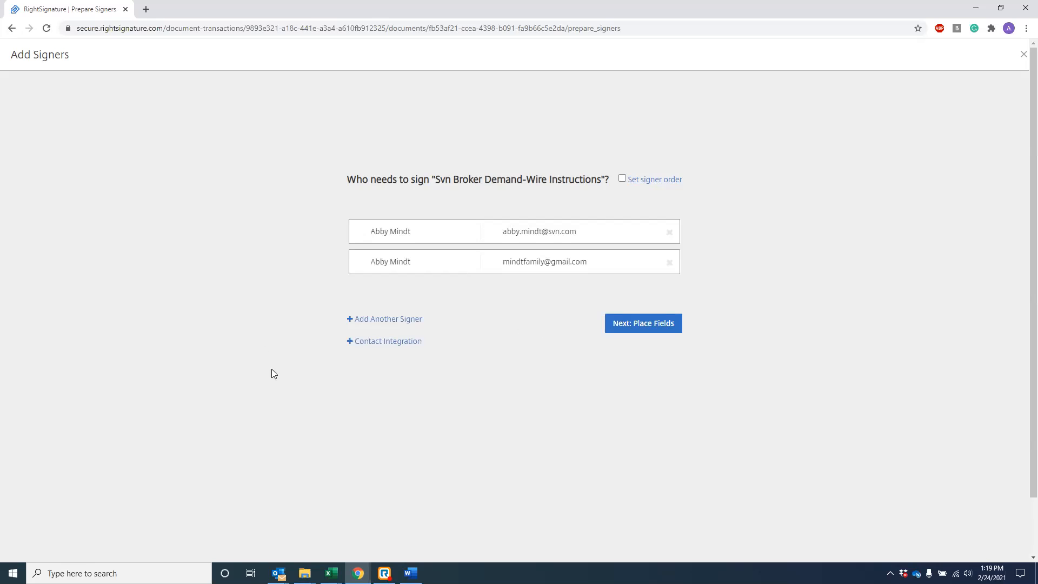
Step: Continue to field placement and pick the Signature Field tool, clearing an accidental text selection
click(632, 325)
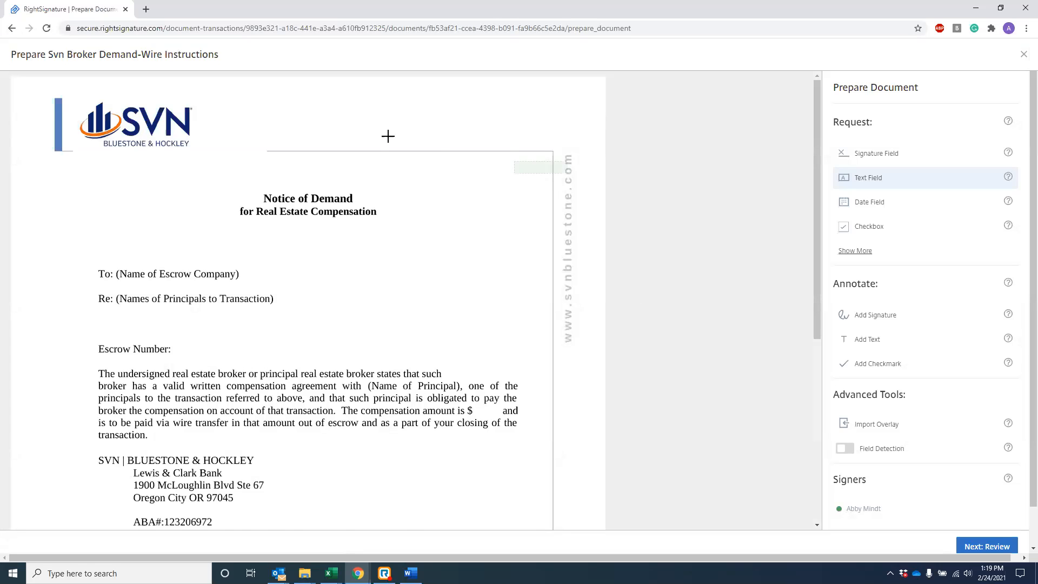
scroll(503, 208, down, 5)
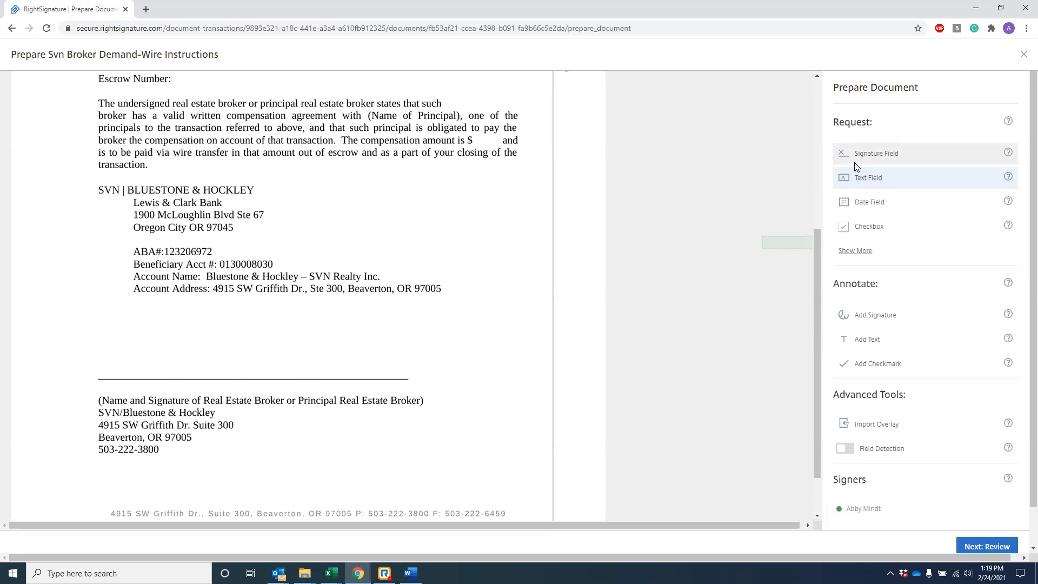
click(881, 155)
scroll(880, 156, down, 1)
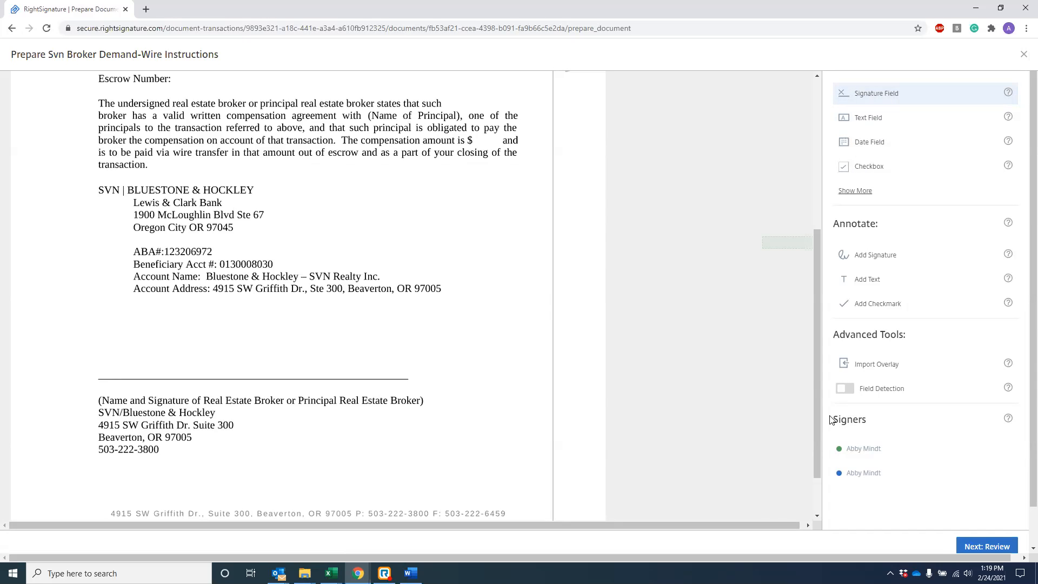
drag(840, 435, 886, 480)
click(890, 478)
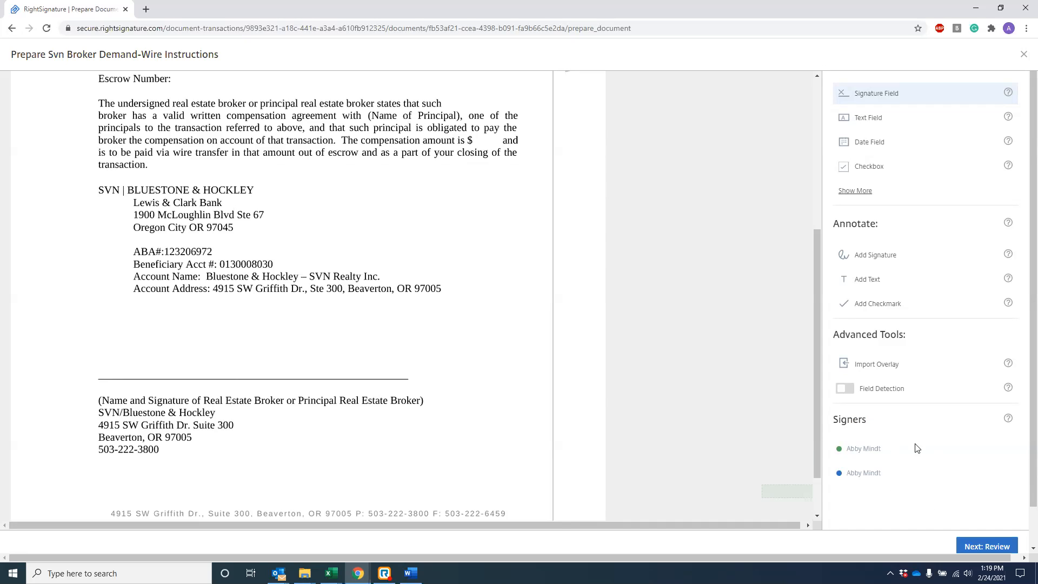
Step: Place two signature fields side by side above the broker signature line
scroll(915, 452, up, 1)
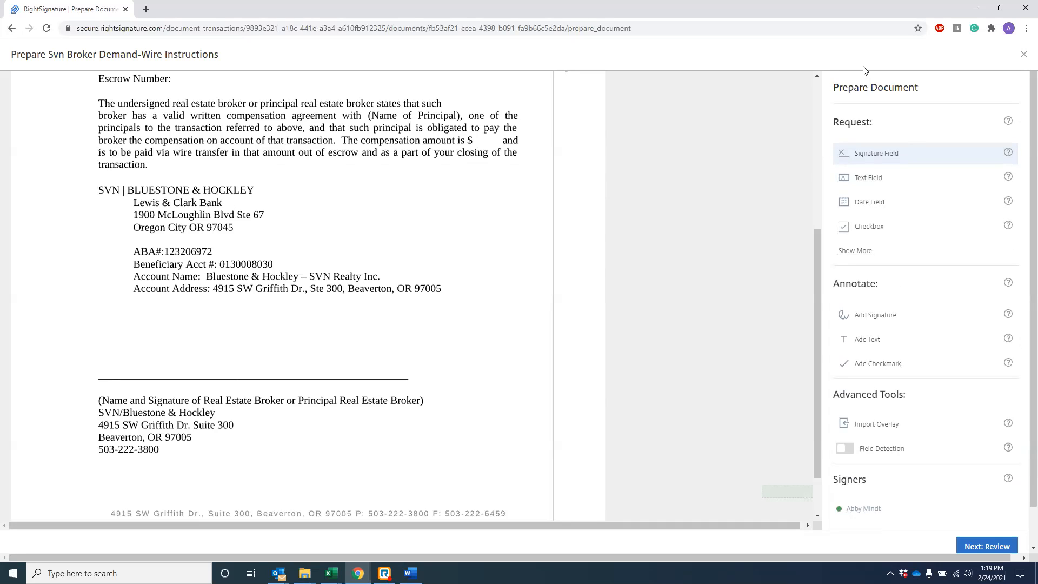
click(857, 156)
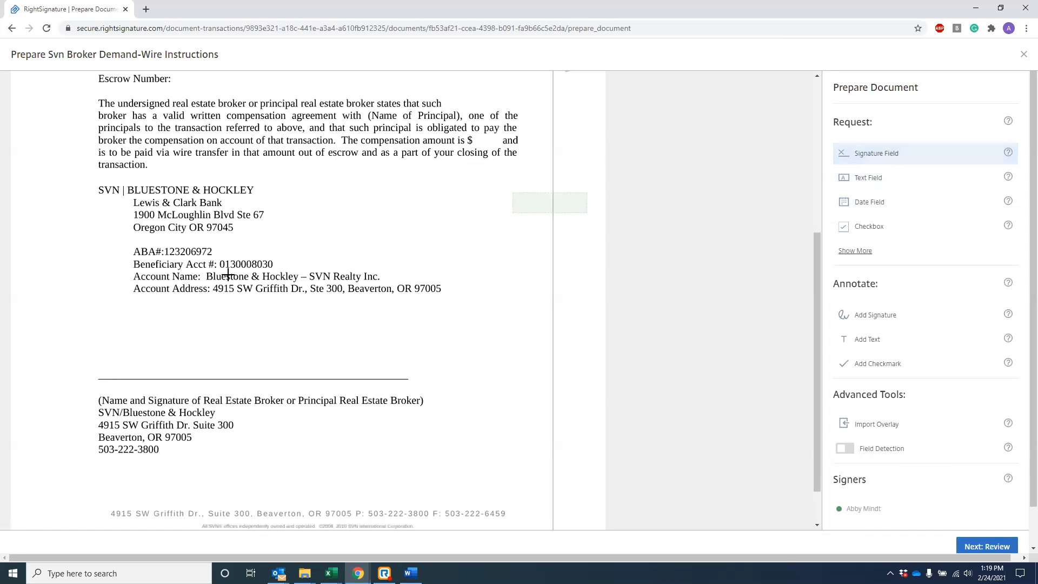
click(95, 354)
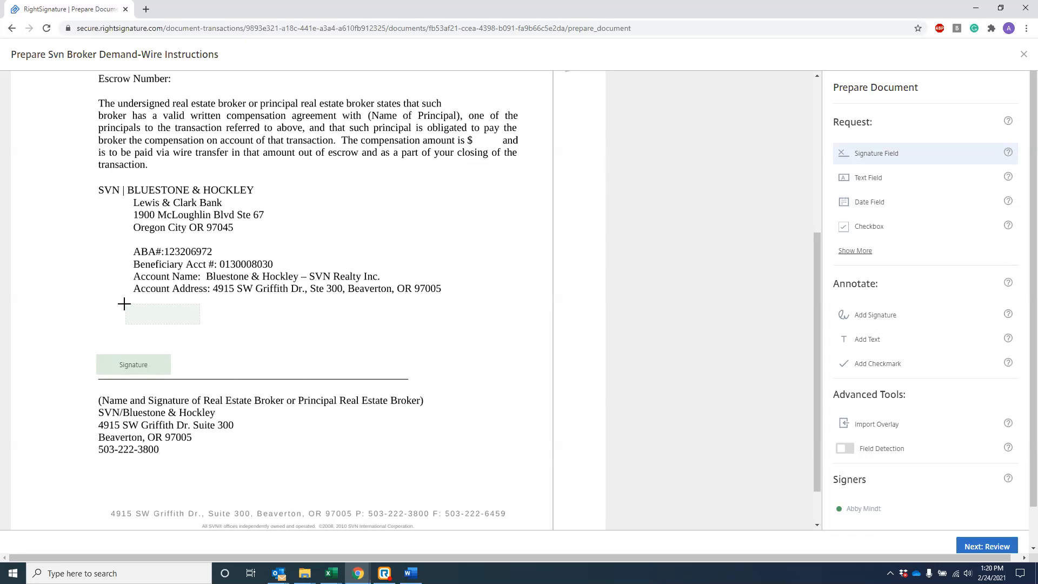
click(181, 355)
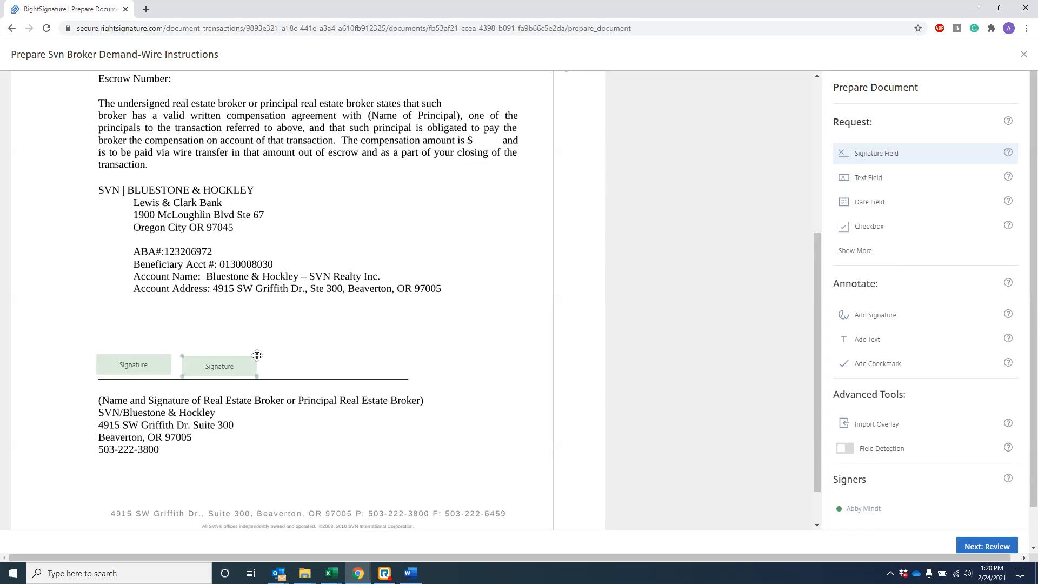
Step: Reveal more field types and delete the extra signature field placed by mistake
click(855, 252)
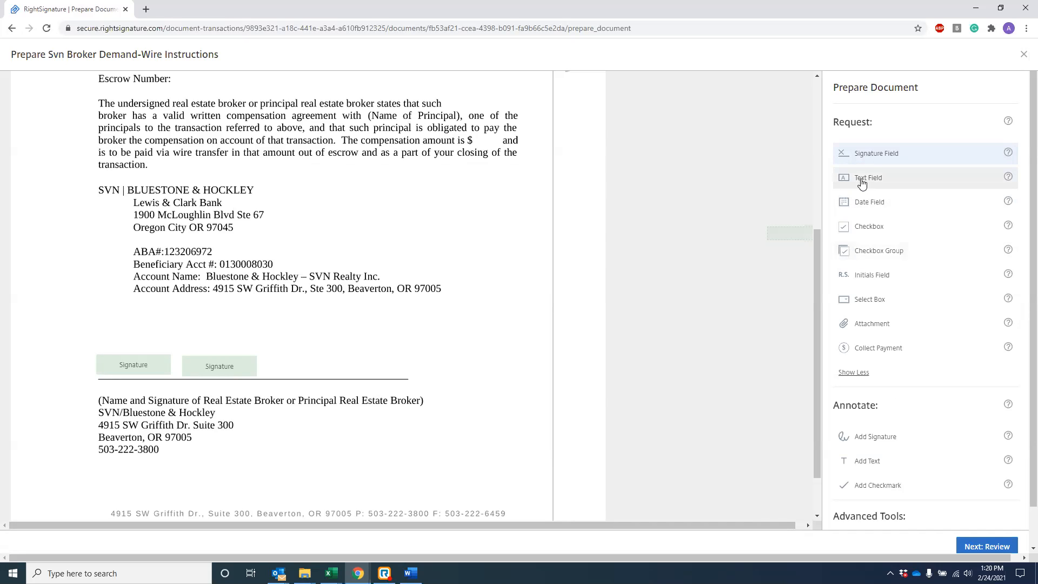
click(871, 278)
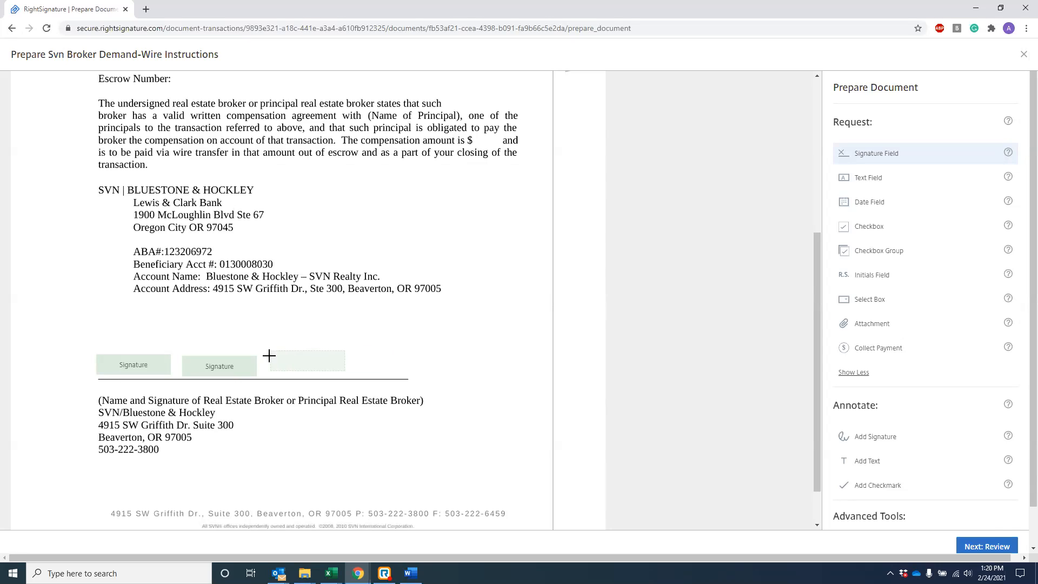
click(271, 354)
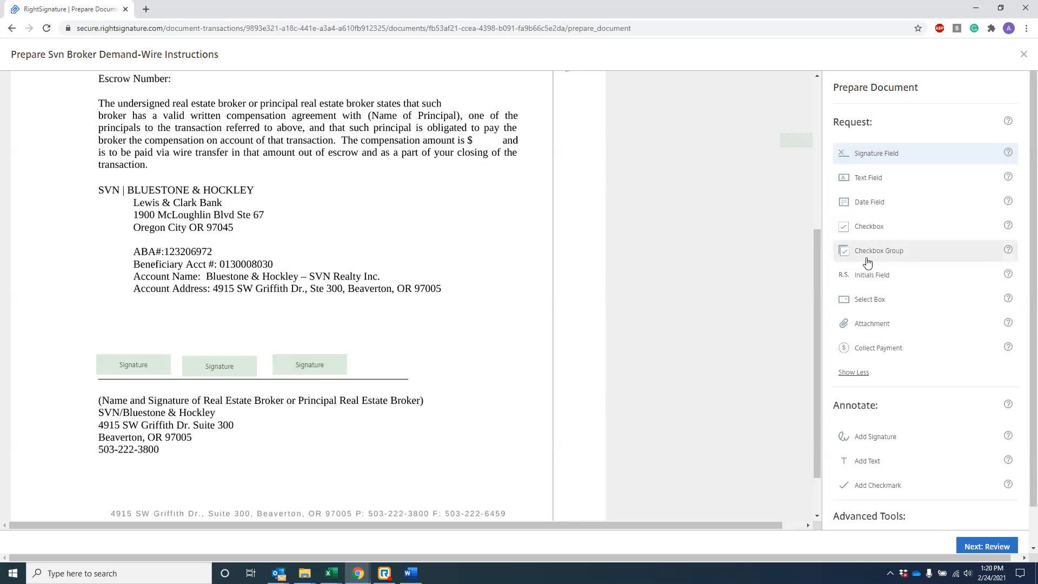
click(297, 361)
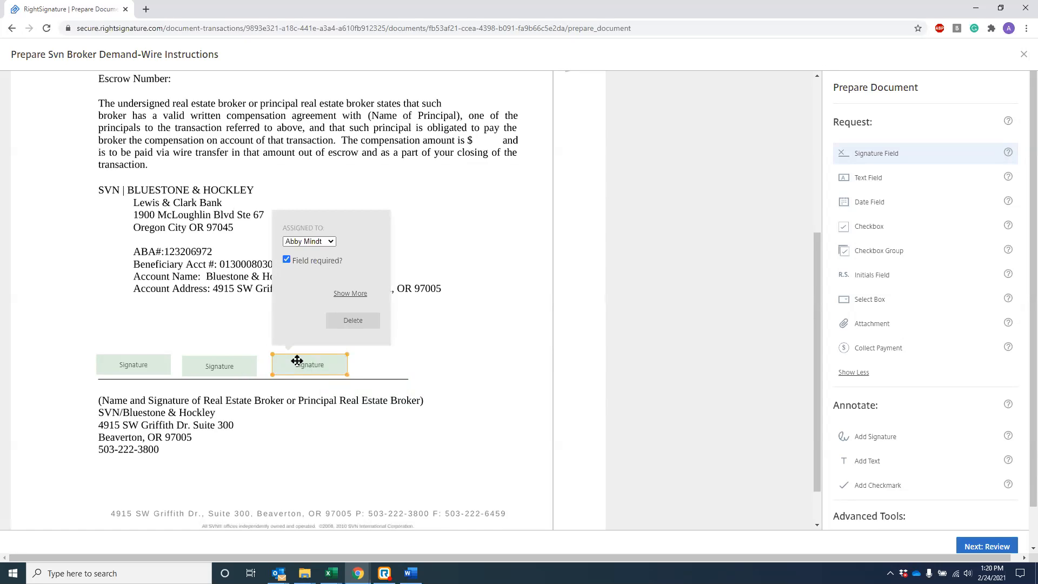
key(Delete)
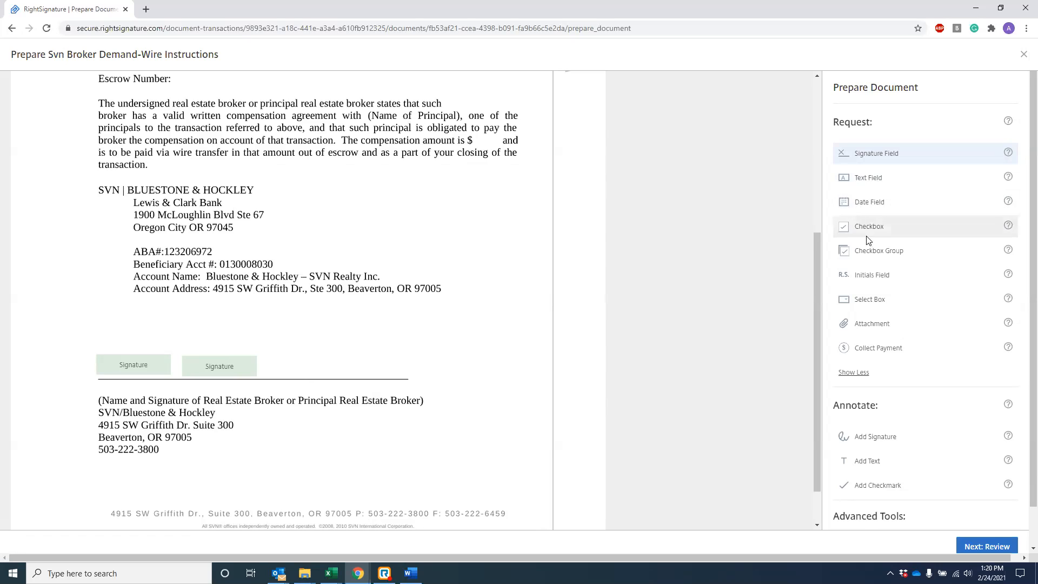
Step: Place an initials field on the signature line to the right of the two signature fields
click(867, 280)
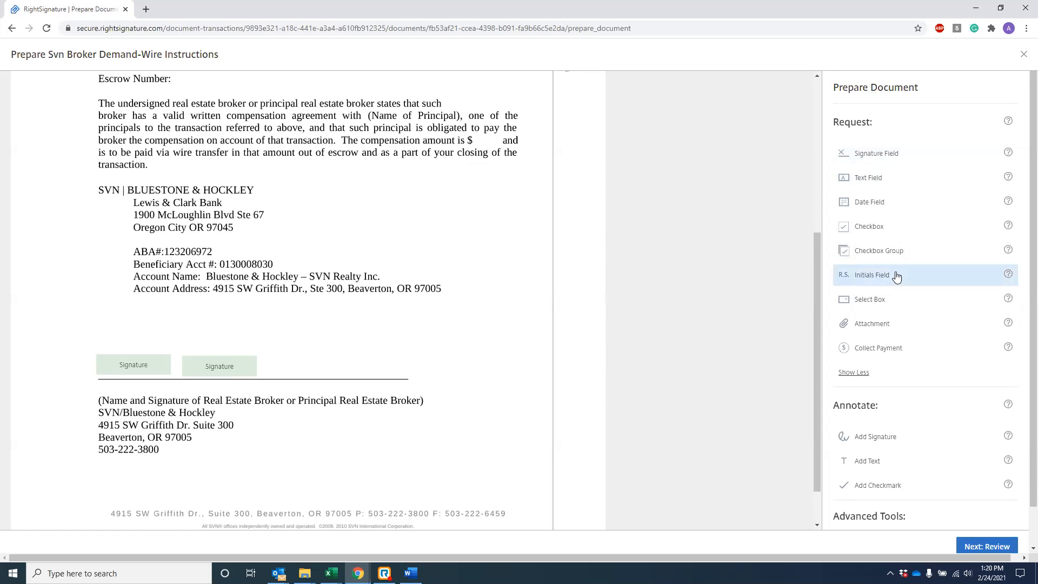
click(295, 362)
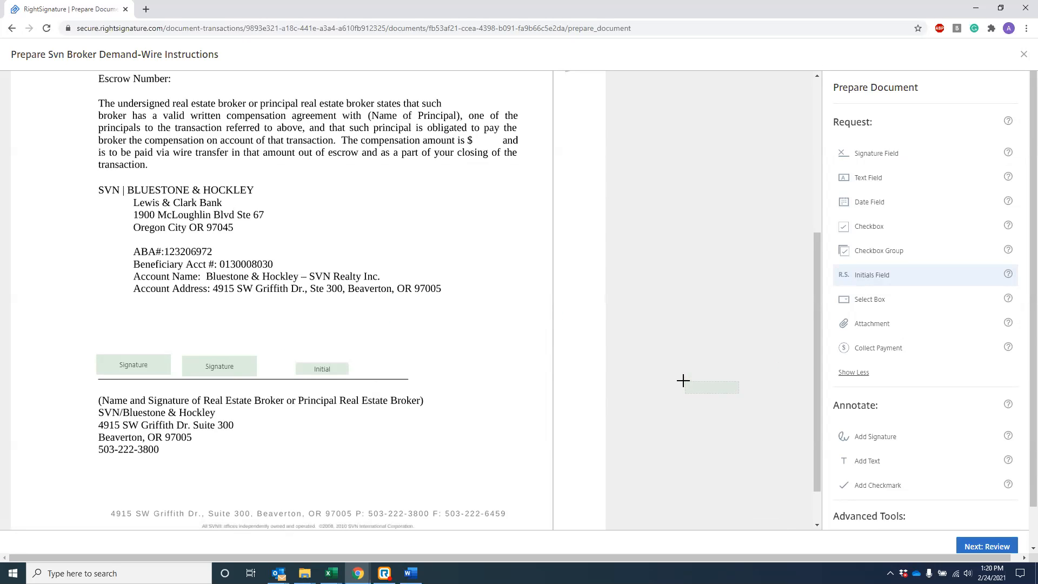
click(126, 363)
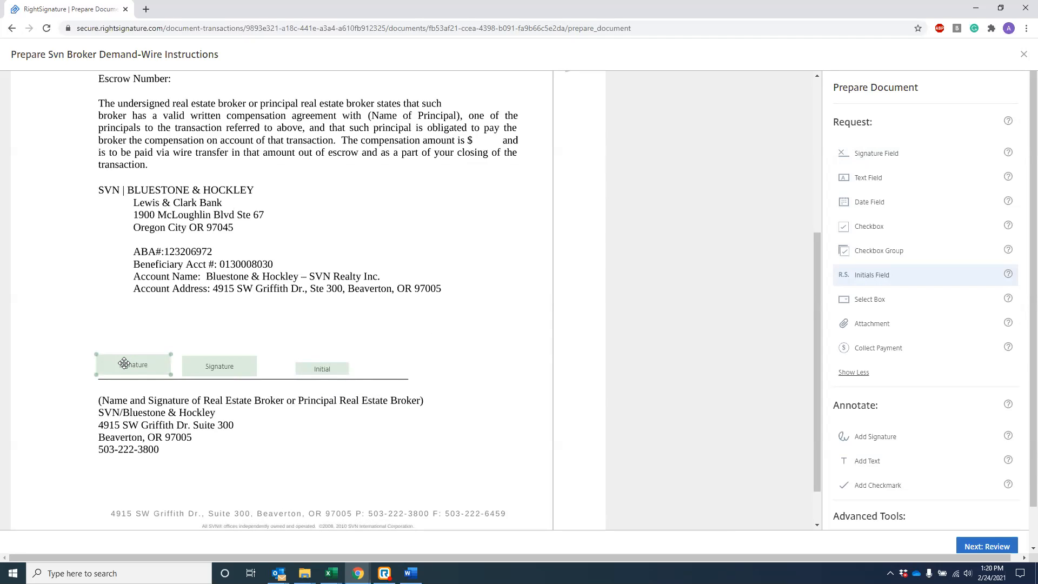
Step: Assign the first signature field to the second signer and continue to the Review page
right_click(125, 366)
click(125, 364)
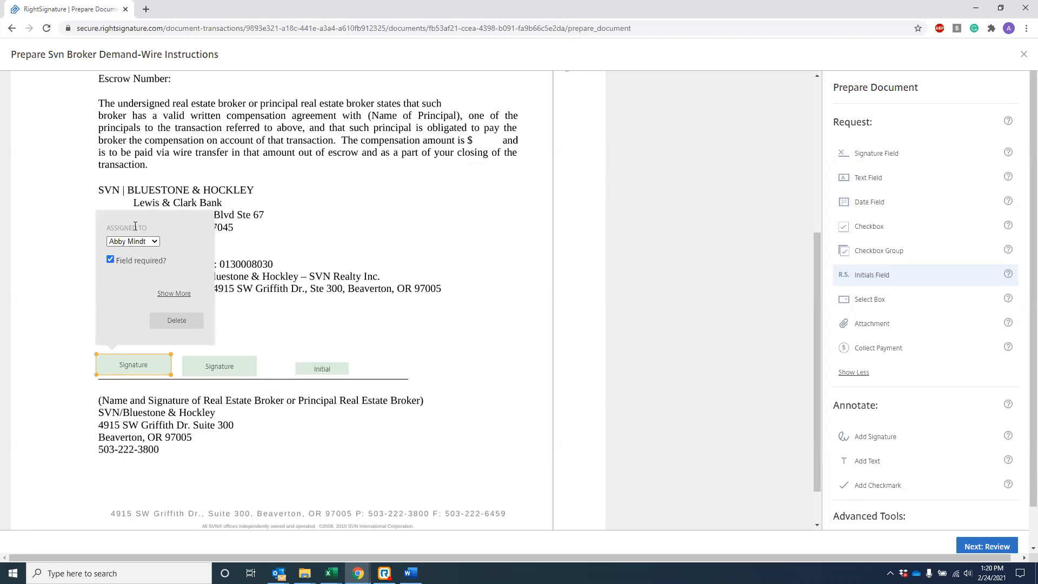
click(154, 242)
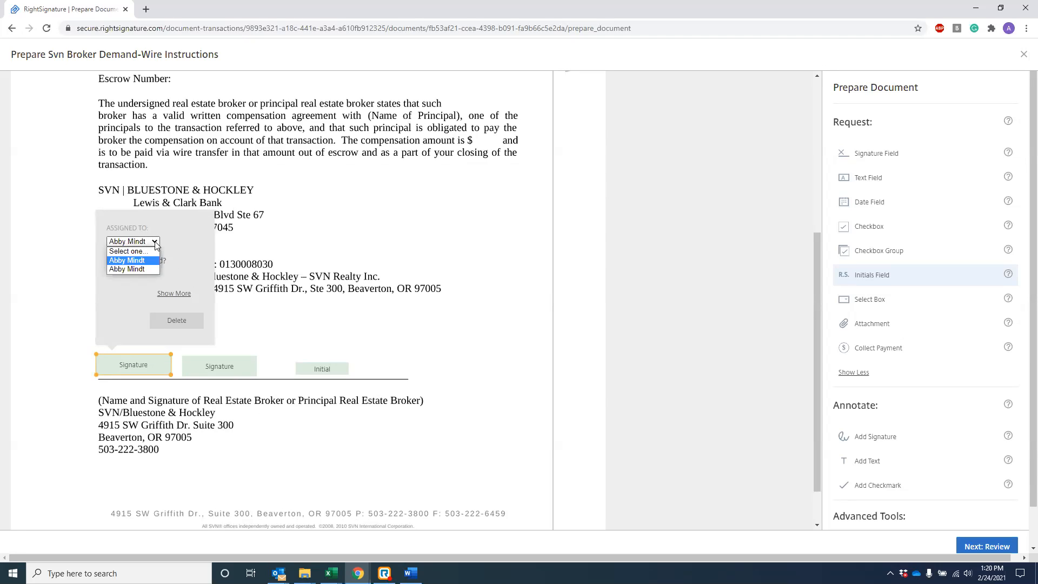
click(124, 268)
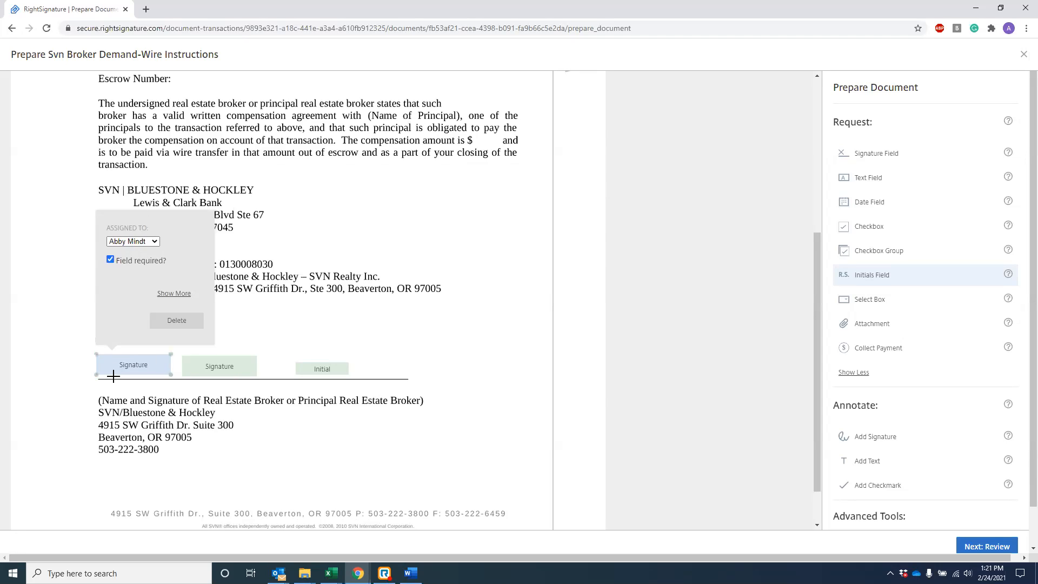
scroll(907, 400, down, 3)
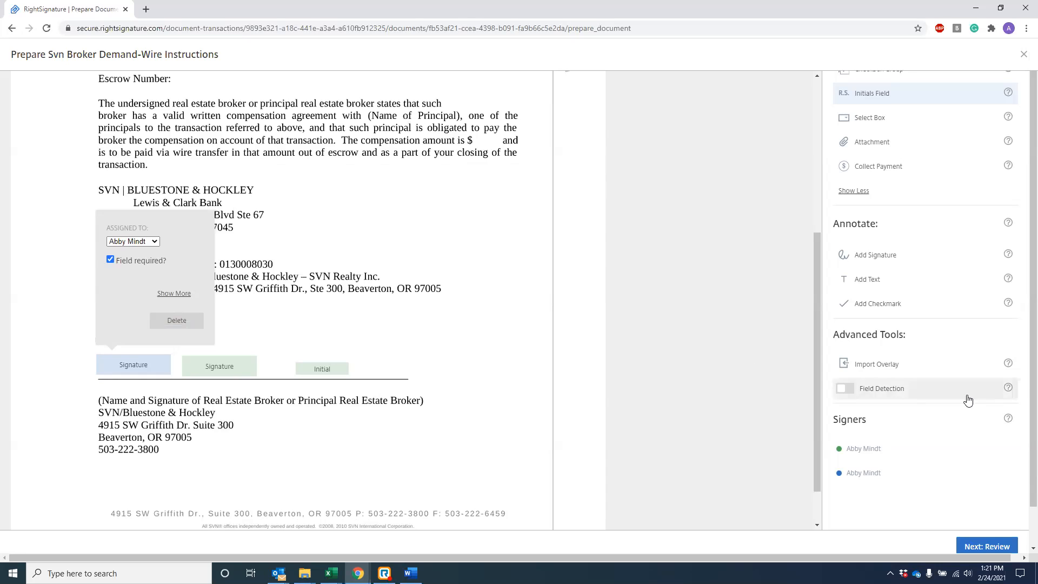
scroll(783, 362, down, 1)
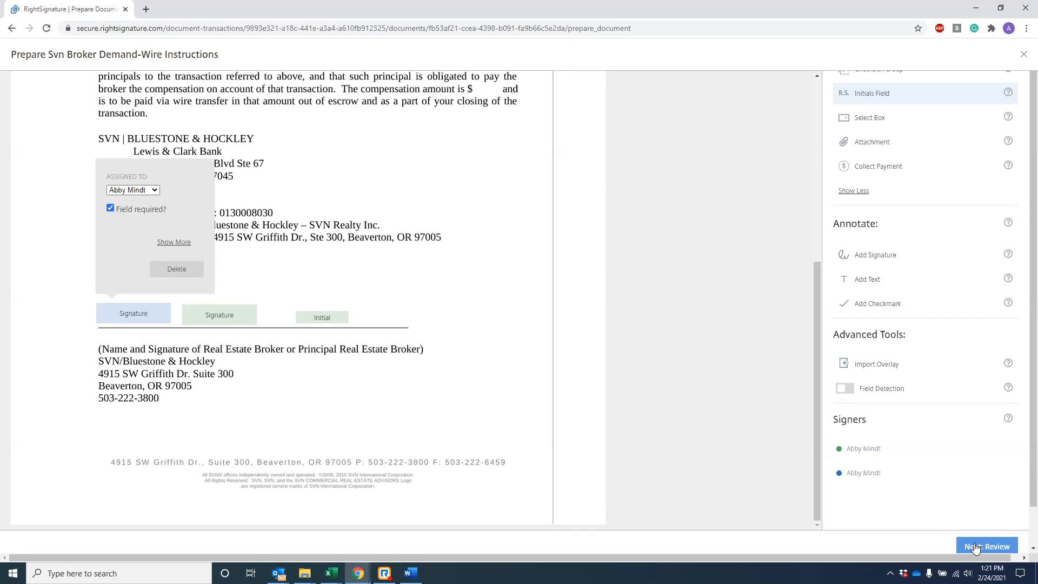
click(976, 548)
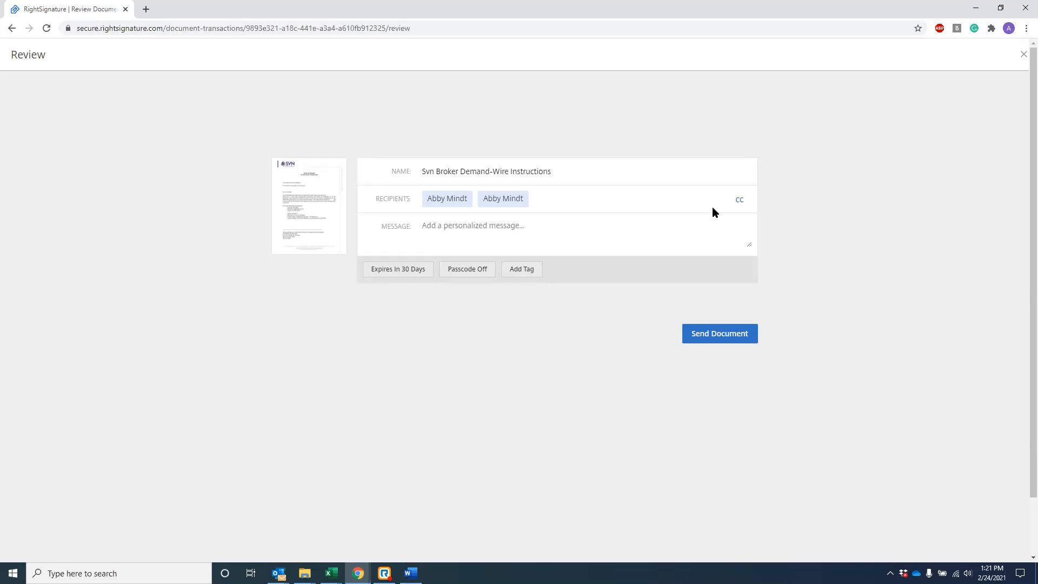
Step: Discard a half-typed CC recipient address and send the document to both signers
click(741, 202)
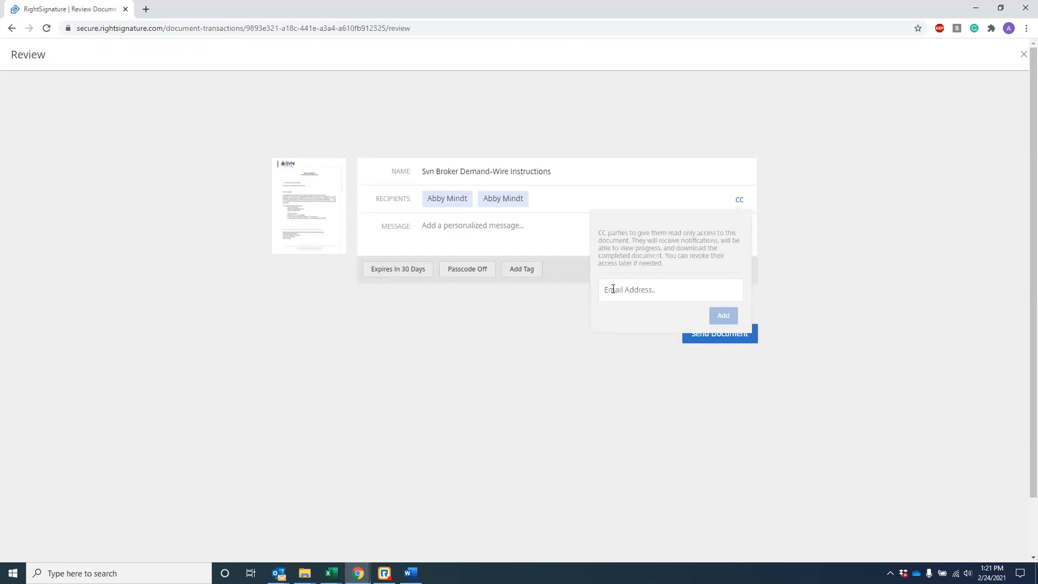
click(876, 324)
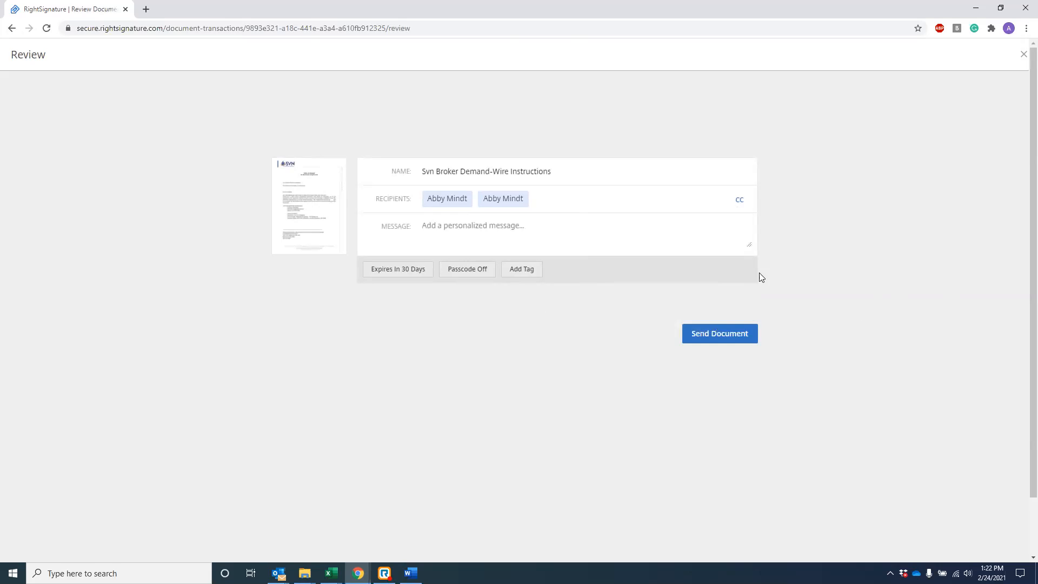
click(723, 335)
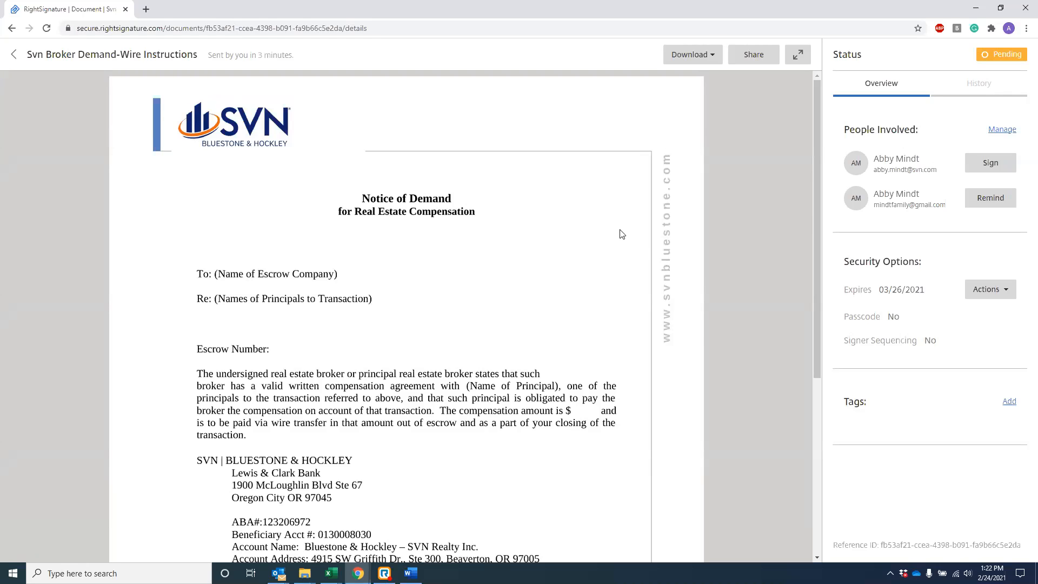
scroll(633, 223, down, 5)
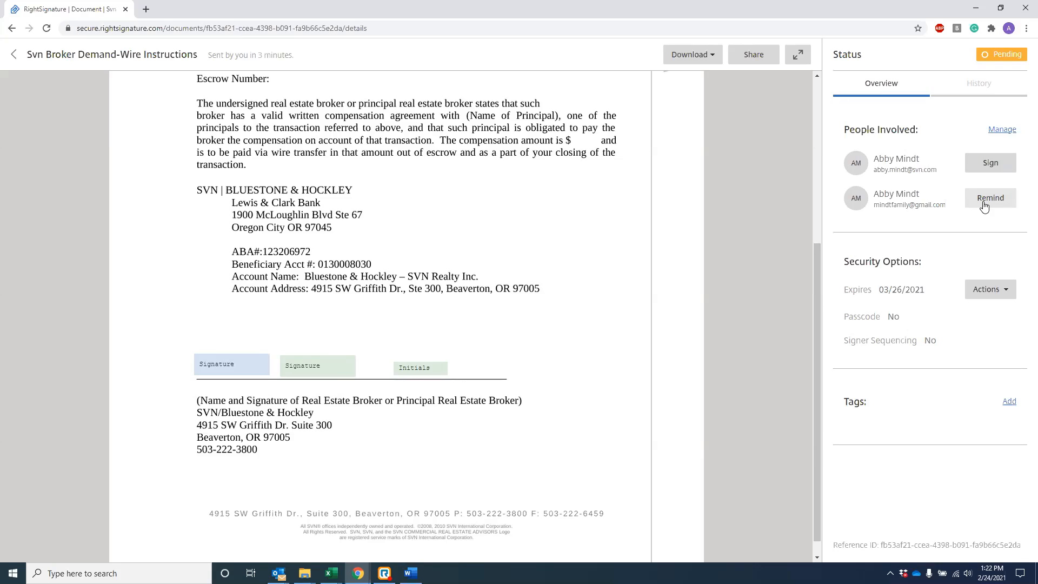
click(1001, 295)
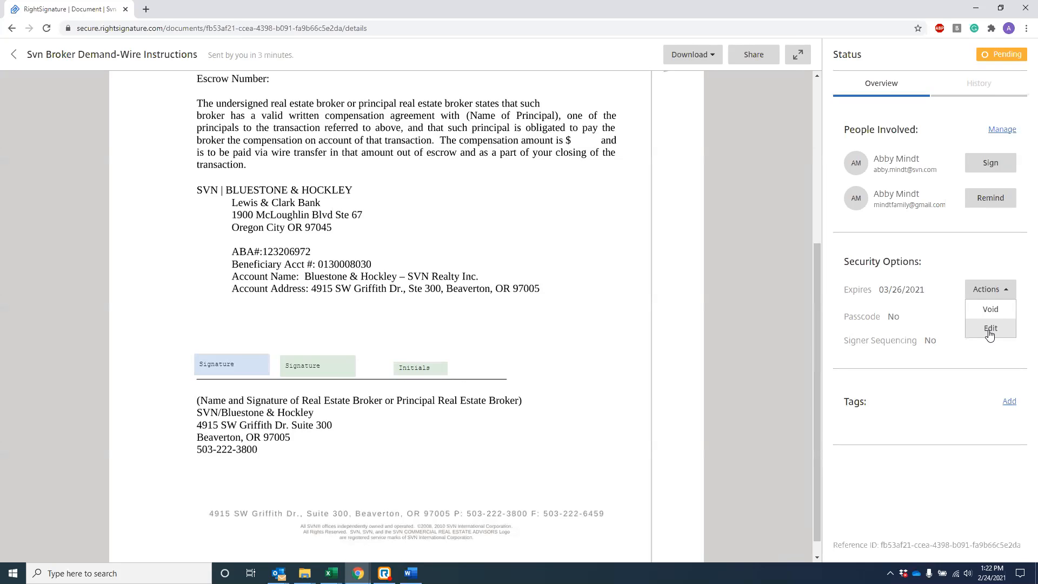
click(726, 269)
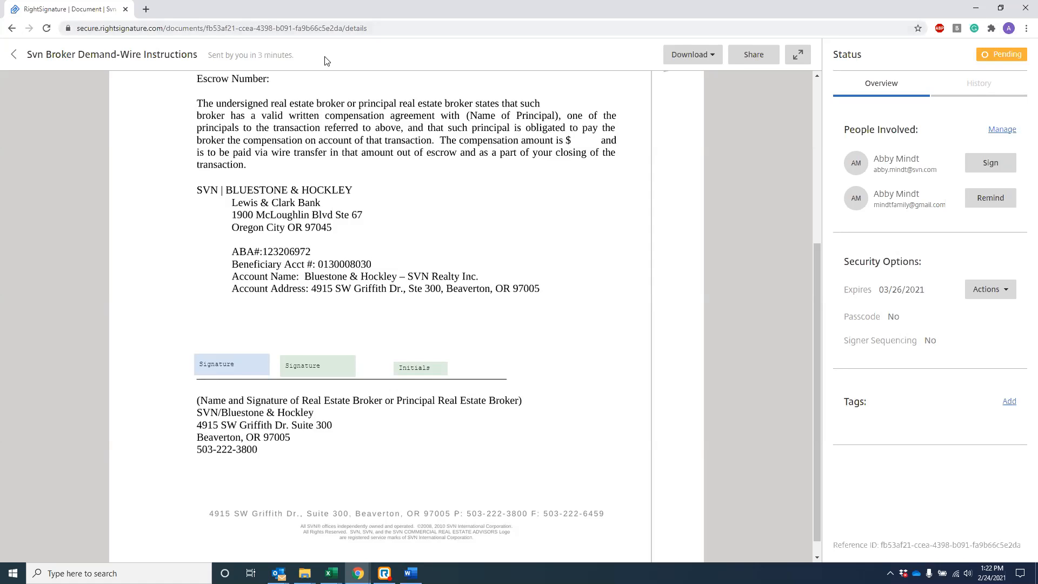
scroll(696, 119, up, 1)
scroll(671, 142, up, 2)
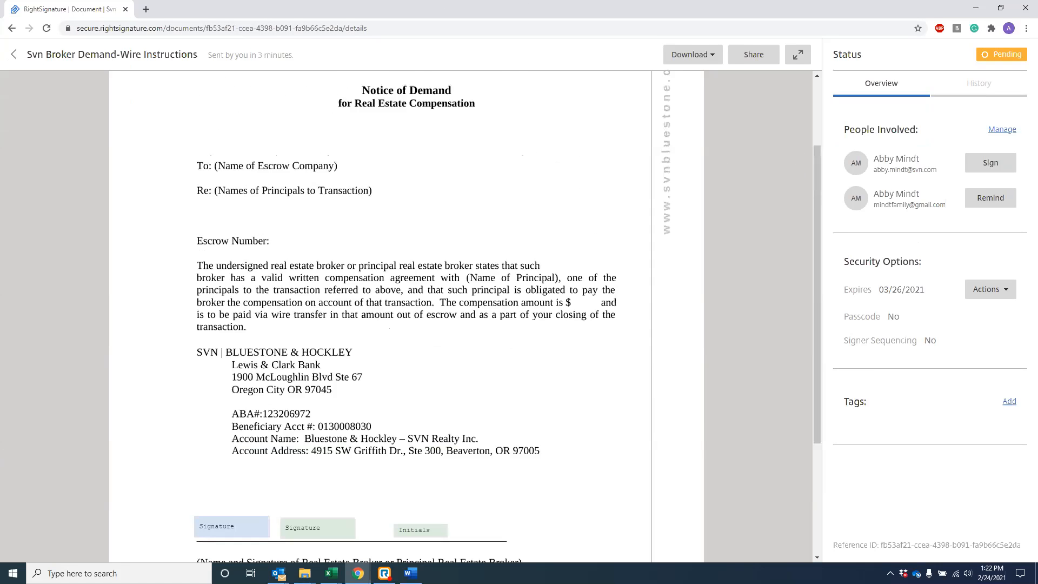